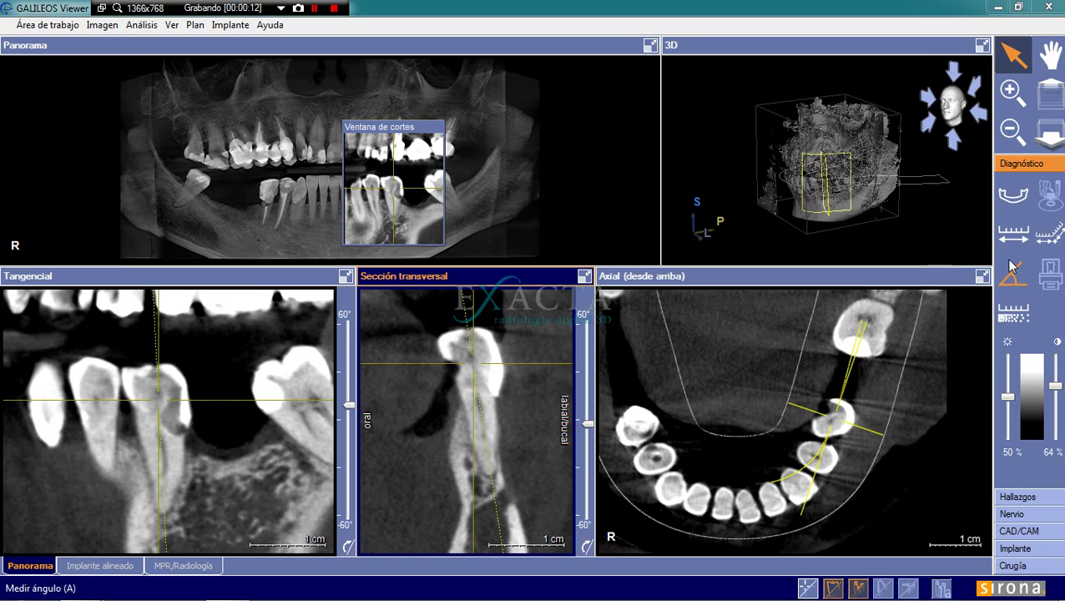
- Enlarge the tangential, cross-sectional and axial views by shrinking the panorama and 3D row above them
{"action": "left_click", "coordinate": [1012, 132]}
{"action": "left_click", "coordinate": [1011, 134]}
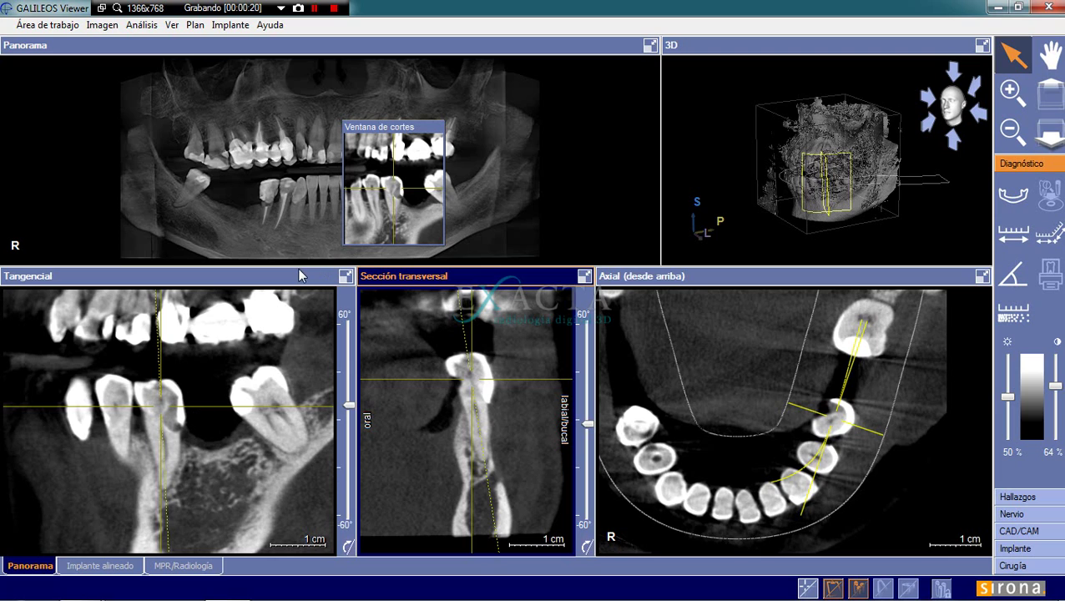
{"action": "left_click_drag", "start_coordinate": [301, 269], "coordinate": [325, 142]}
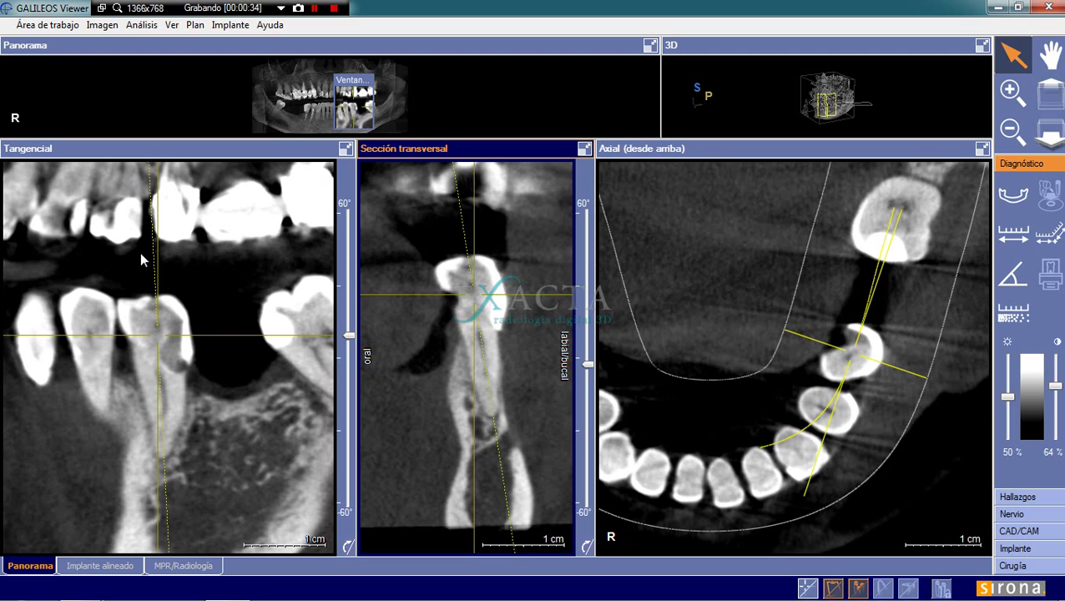
- Adjust the cross-section's tilt slightly so the slice follows the long axis of the last lower premolar
{"action": "left_click", "coordinate": [588, 364]}
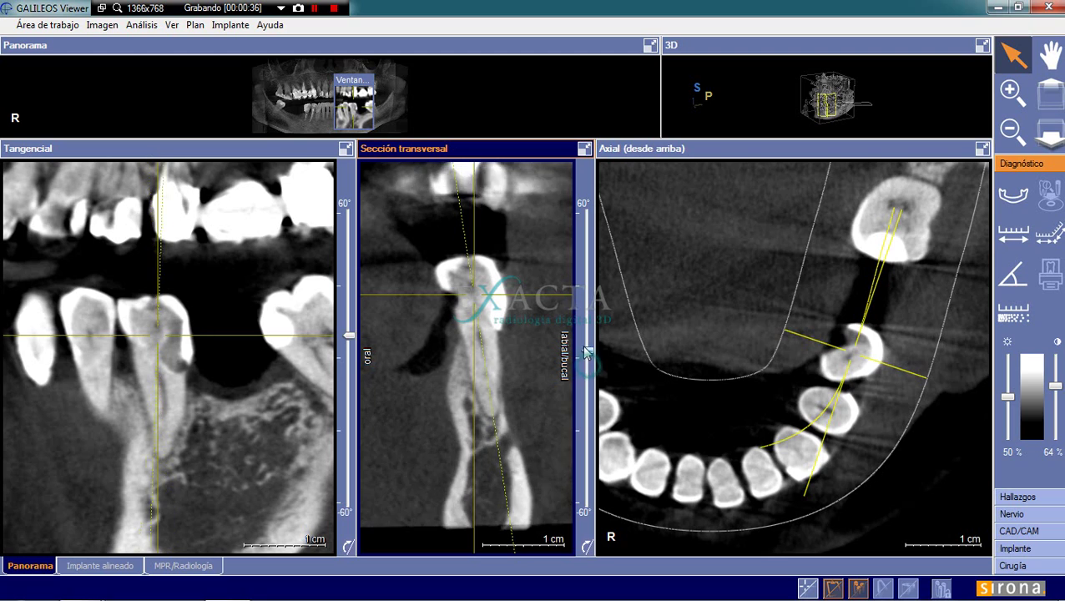
{"action": "left_click_drag", "start_coordinate": [587, 354], "coordinate": [588, 377]}
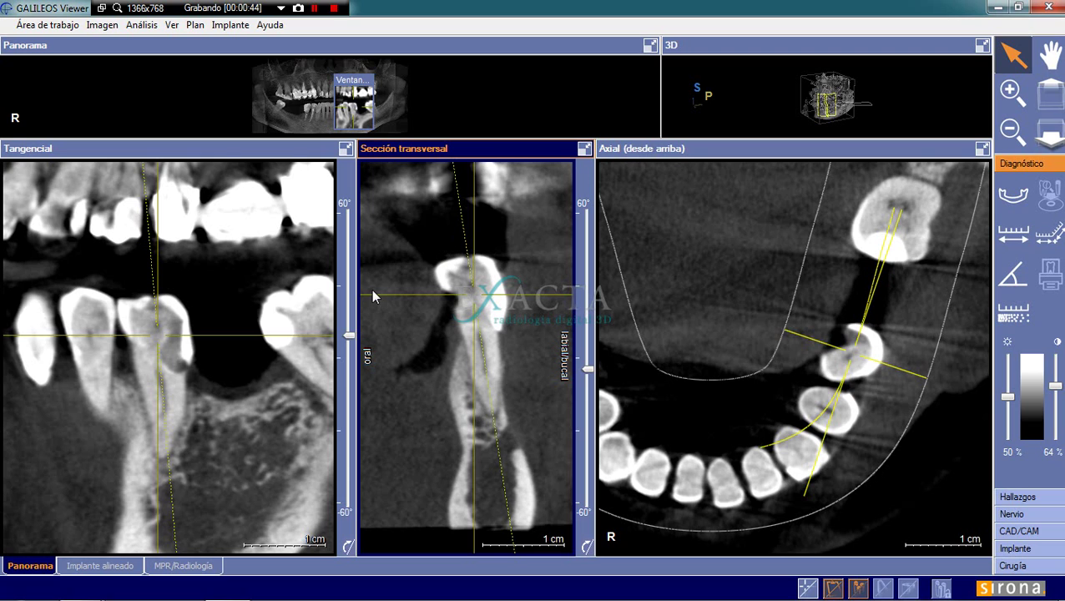
{"action": "mouse_move", "coordinate": [347, 338]}
{"action": "left_mouse_down"}
{"action": "mouse_move", "coordinate": [357, 313]}
{"action": "mouse_move", "coordinate": [358, 336]}
{"action": "left_mouse_up"}
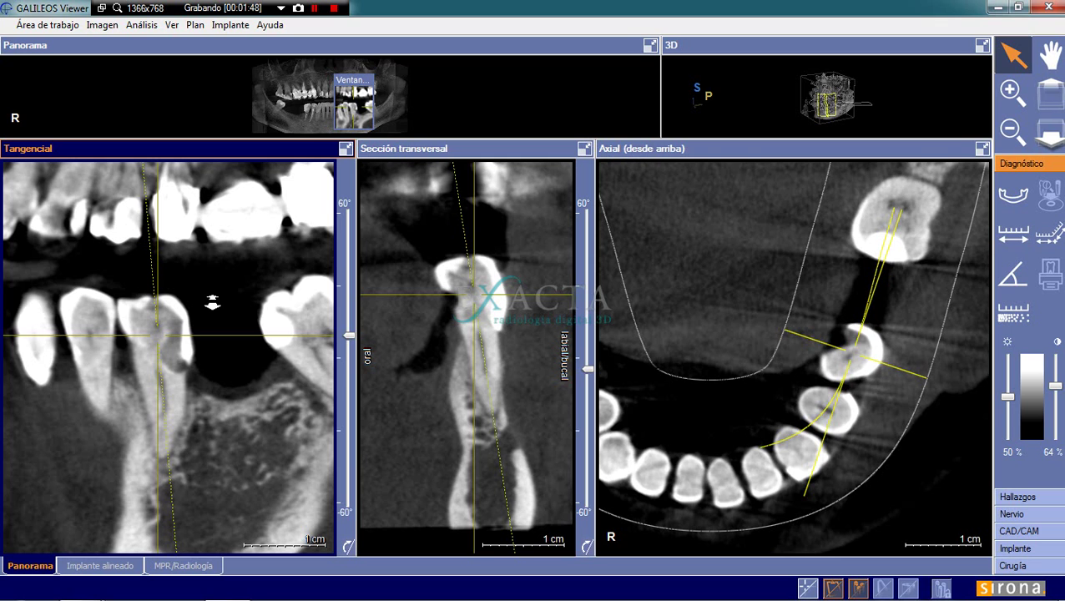
- Examine the tangential slices from the lingual to the buccal side of the lower premolar and return to its centre
{"action": "left_click_drag", "start_coordinate": [212, 302], "coordinate": [217, 275]}
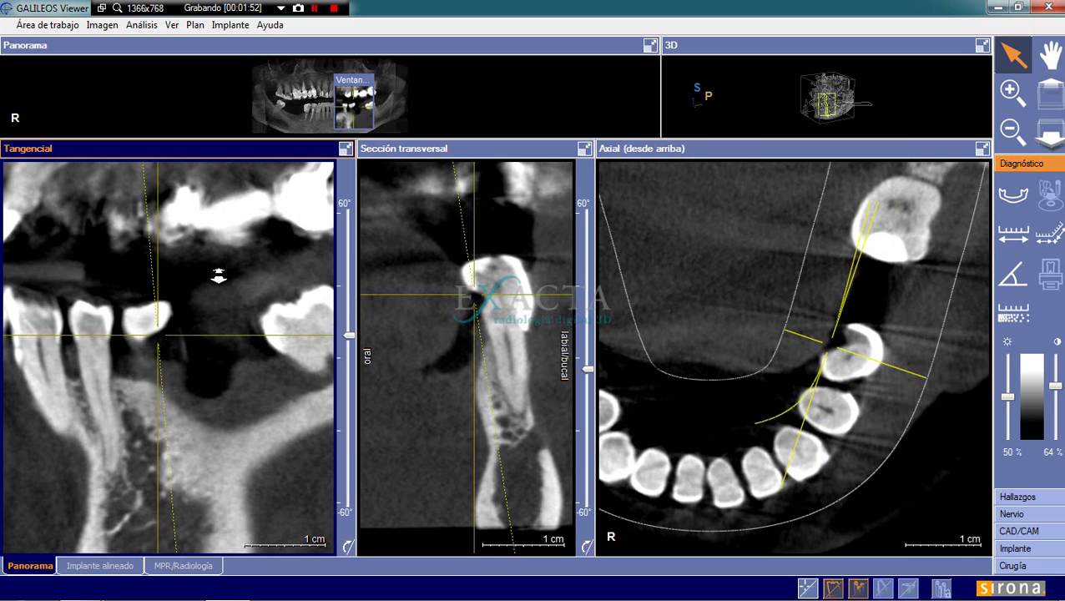
{"action": "left_click_drag", "start_coordinate": [217, 275], "coordinate": [231, 303]}
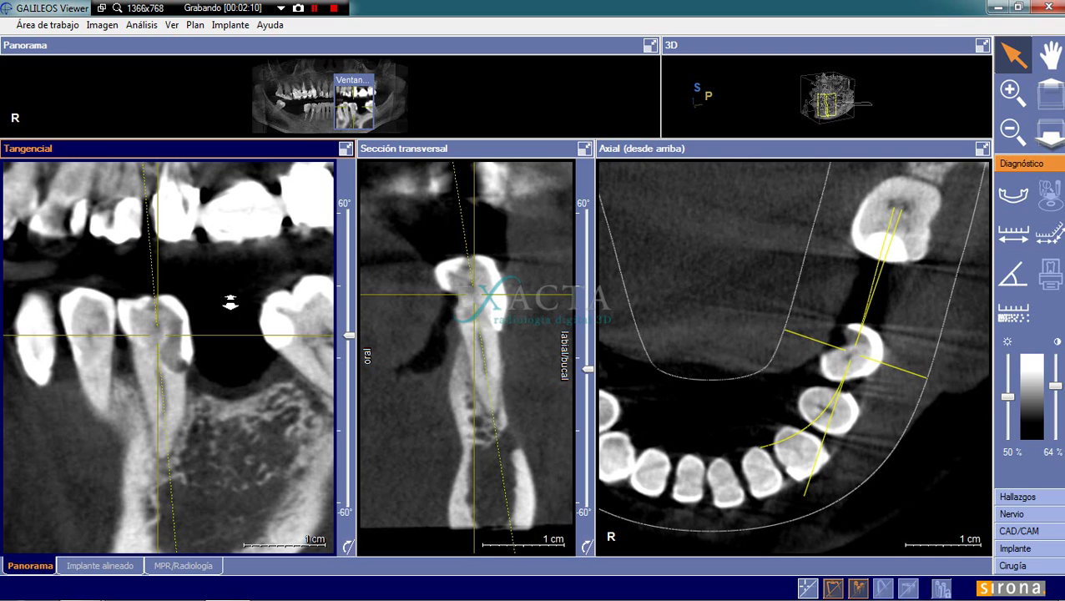
{"action": "scroll", "coordinate": [230, 283], "scroll_direction": "down", "scroll_amount": 5}
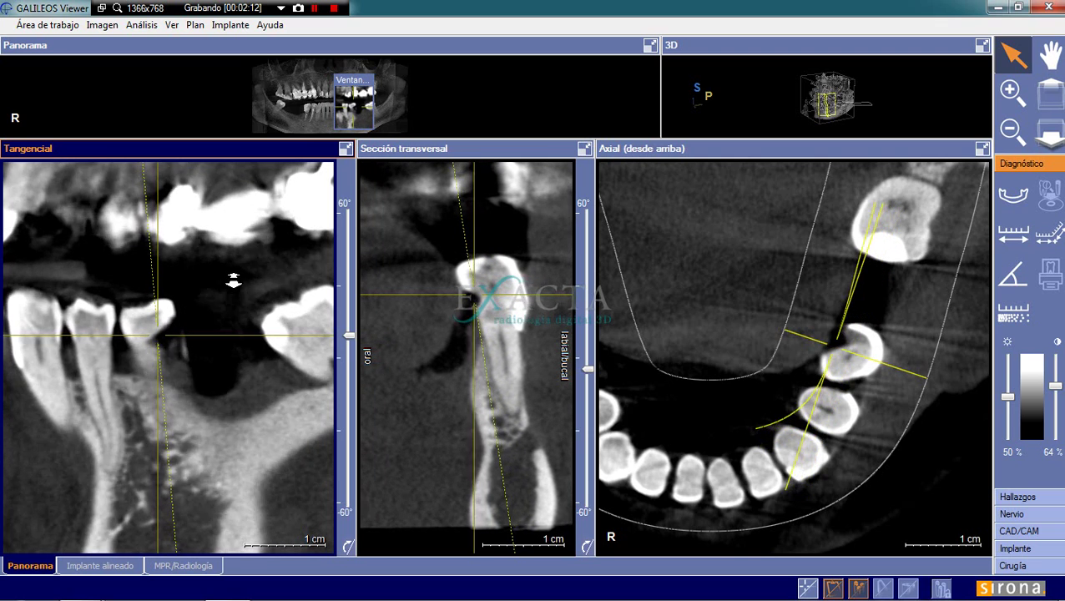
{"action": "scroll", "coordinate": [233, 282], "scroll_direction": "down", "scroll_amount": 3}
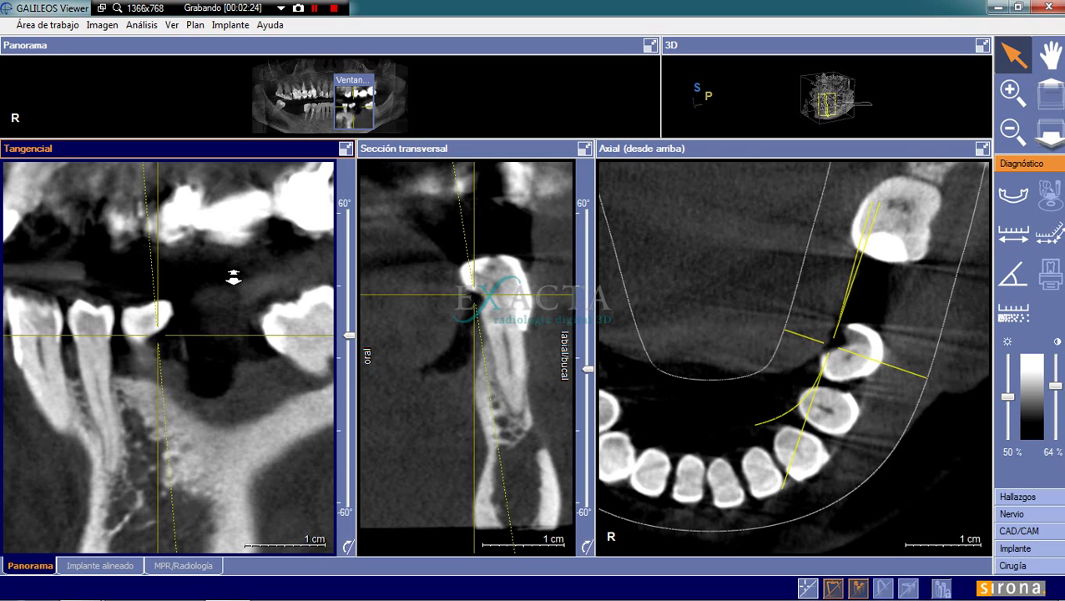
{"action": "scroll", "coordinate": [233, 279], "scroll_direction": "down", "scroll_amount": 3}
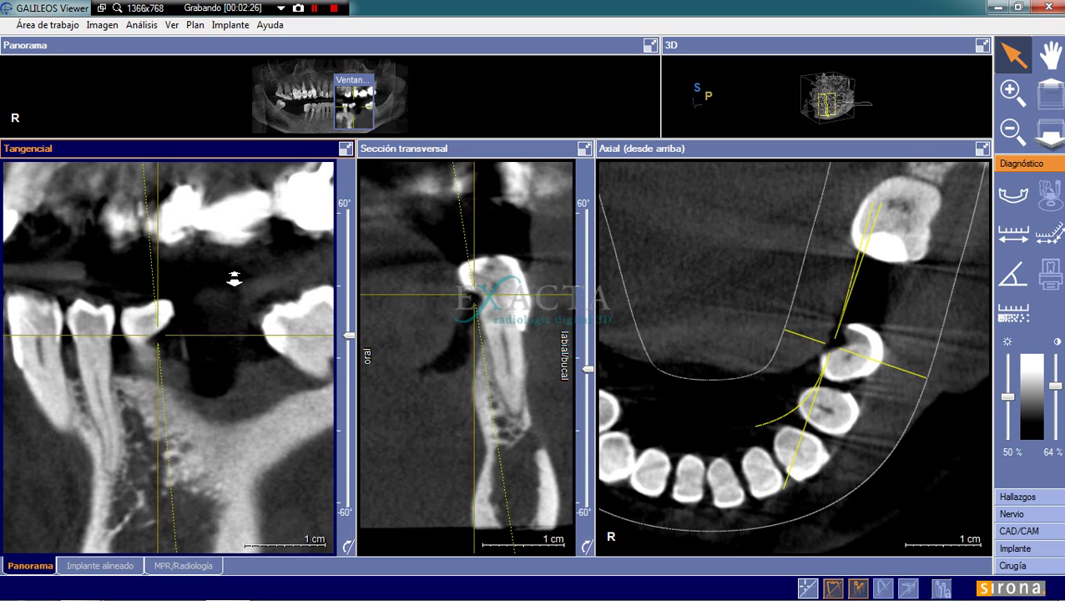
{"action": "left_click_drag", "start_coordinate": [233, 279], "coordinate": [242, 303]}
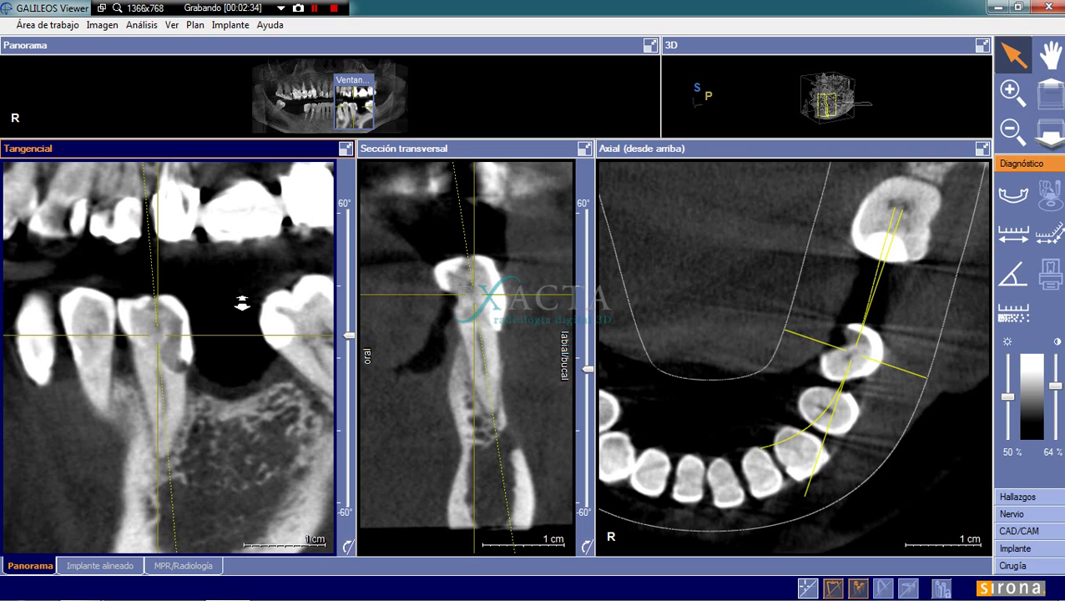
{"action": "left_click_drag", "start_coordinate": [242, 303], "coordinate": [247, 329]}
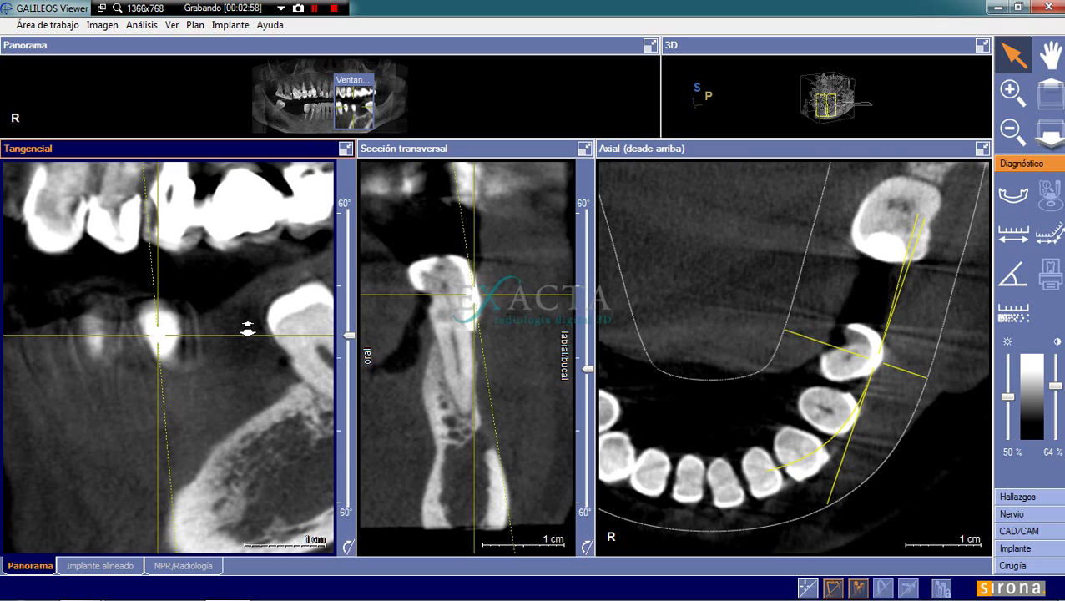
{"action": "left_click_drag", "start_coordinate": [248, 329], "coordinate": [282, 302]}
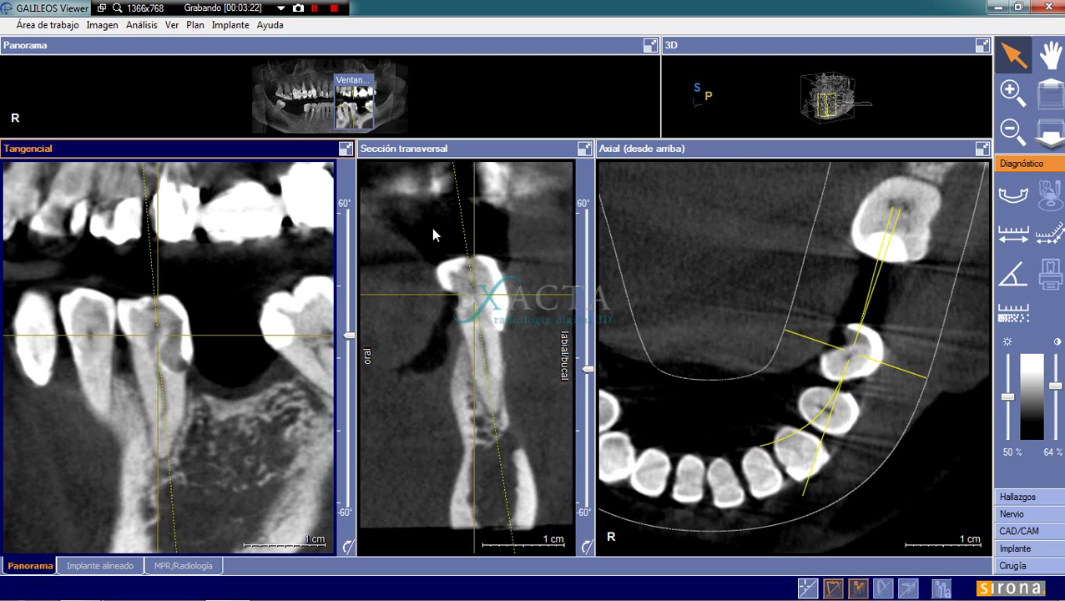
- Widen the cross-section view and inspect its slices in front of, behind and through the last lower premolar
{"action": "left_click", "coordinate": [428, 157]}
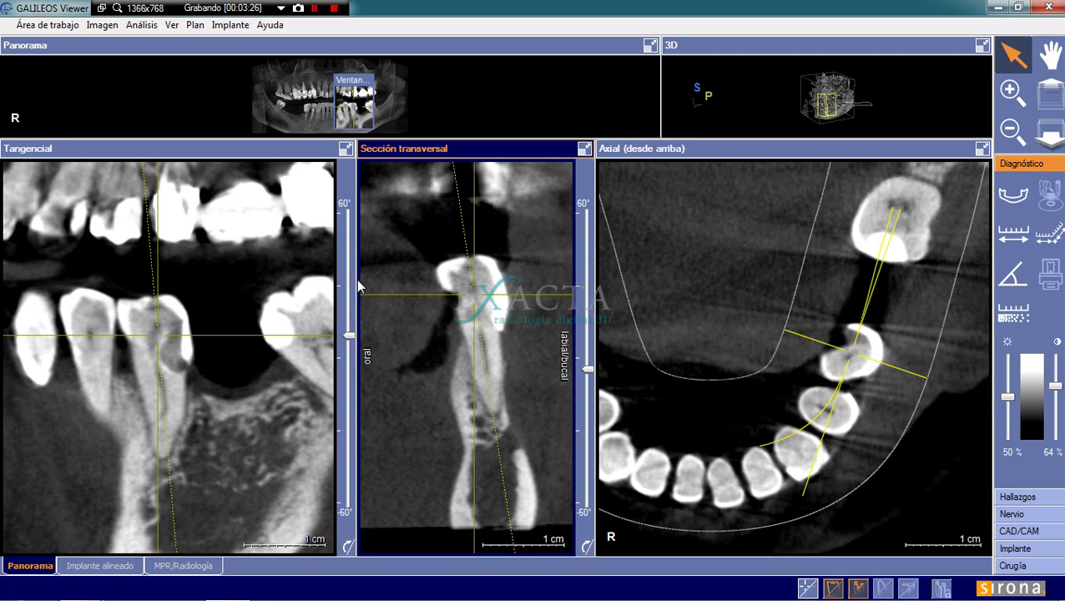
{"action": "left_click_drag", "start_coordinate": [356, 279], "coordinate": [301, 284]}
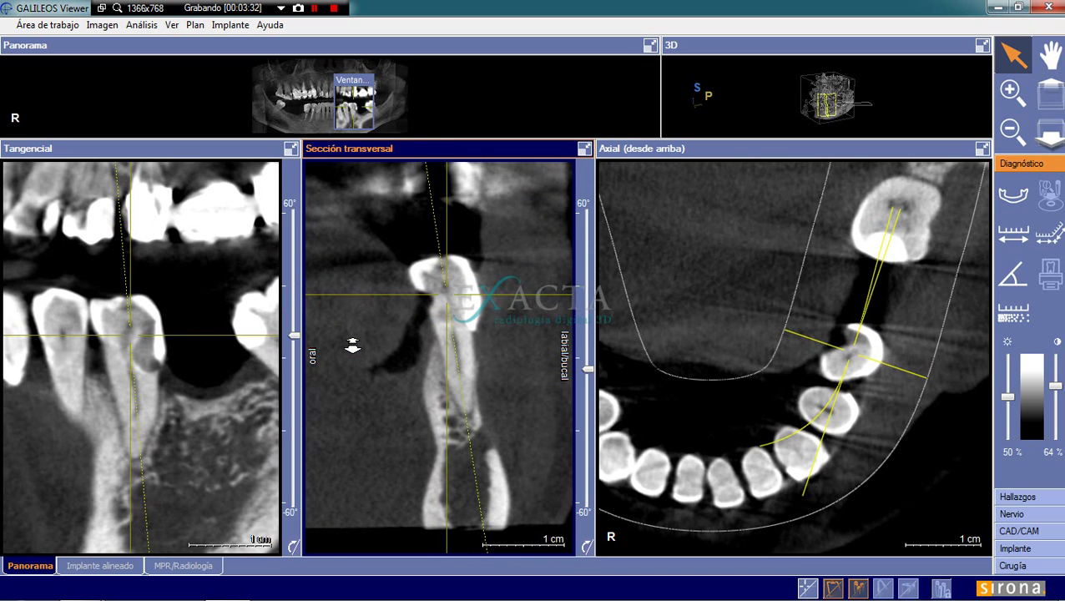
{"action": "left_click_drag", "start_coordinate": [352, 346], "coordinate": [358, 314]}
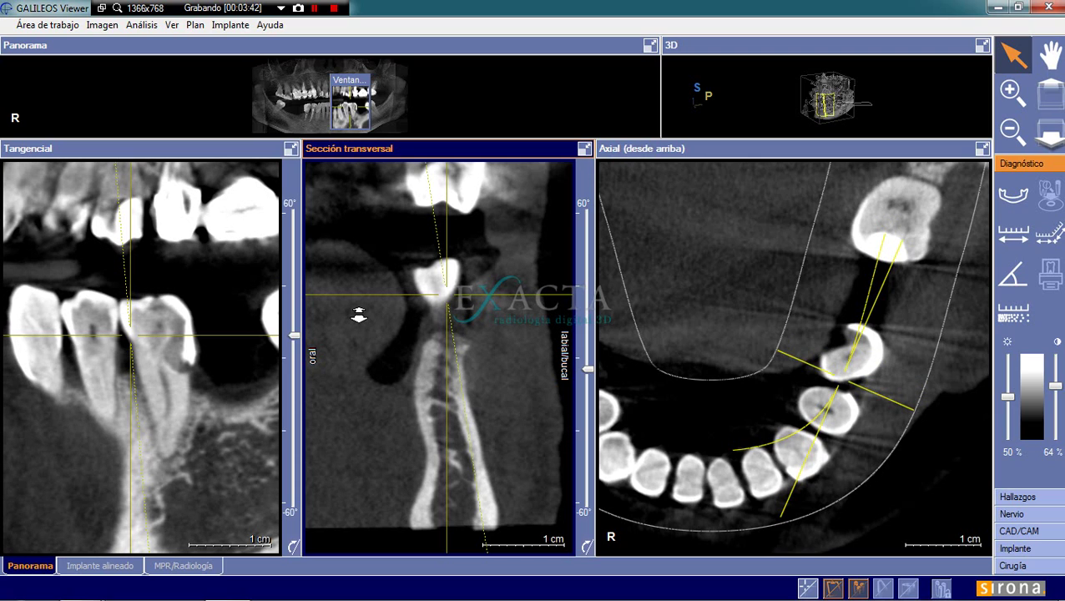
{"action": "mouse_move", "coordinate": [358, 314]}
{"action": "left_mouse_down"}
{"action": "mouse_move", "coordinate": [351, 309]}
{"action": "mouse_move", "coordinate": [388, 382]}
{"action": "left_mouse_up"}
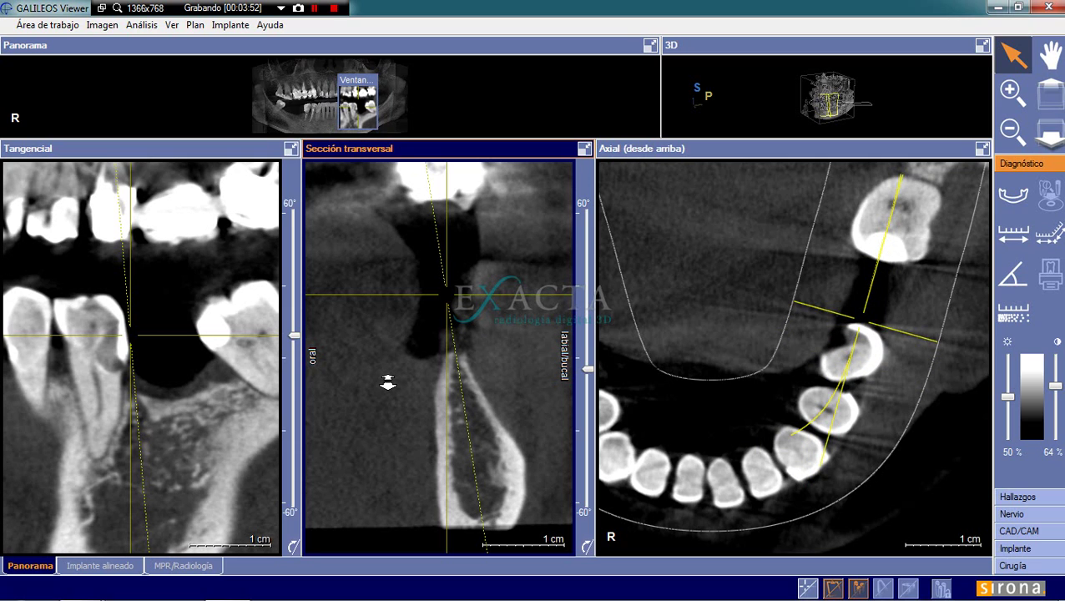
{"action": "left_click_drag", "start_coordinate": [387, 382], "coordinate": [422, 338]}
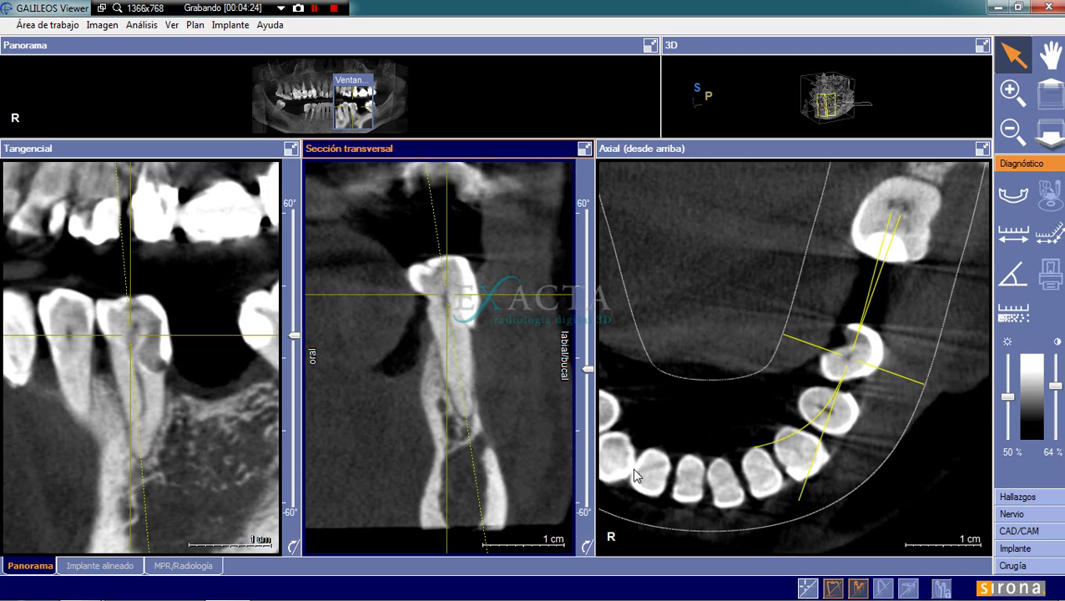
- Move the axial slice down from the lower crowns towards the roots
{"action": "left_click", "coordinate": [706, 150]}
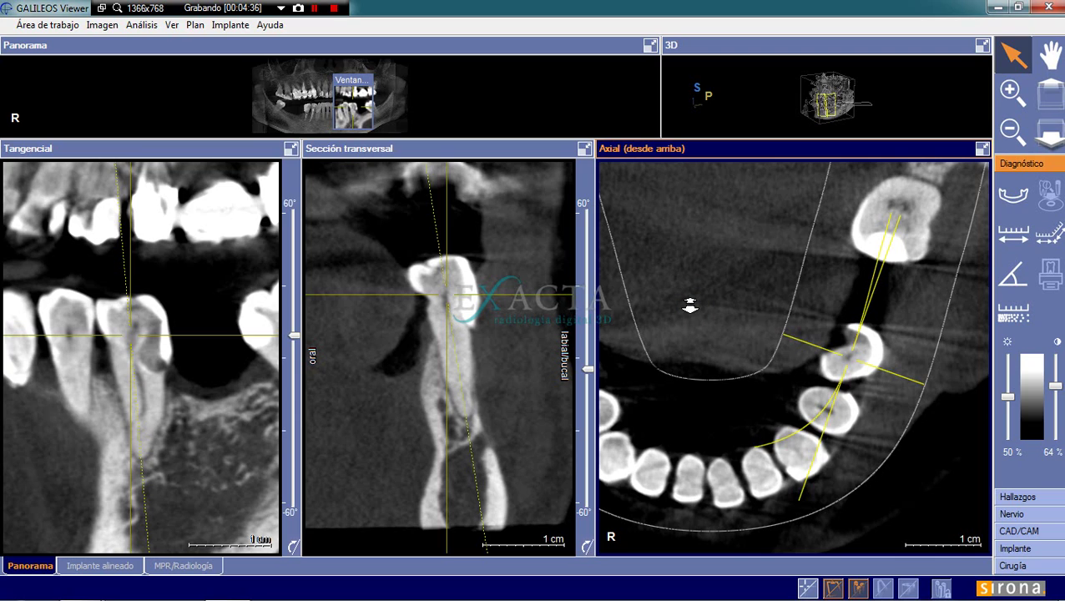
{"action": "left_click_drag", "start_coordinate": [689, 307], "coordinate": [637, 209]}
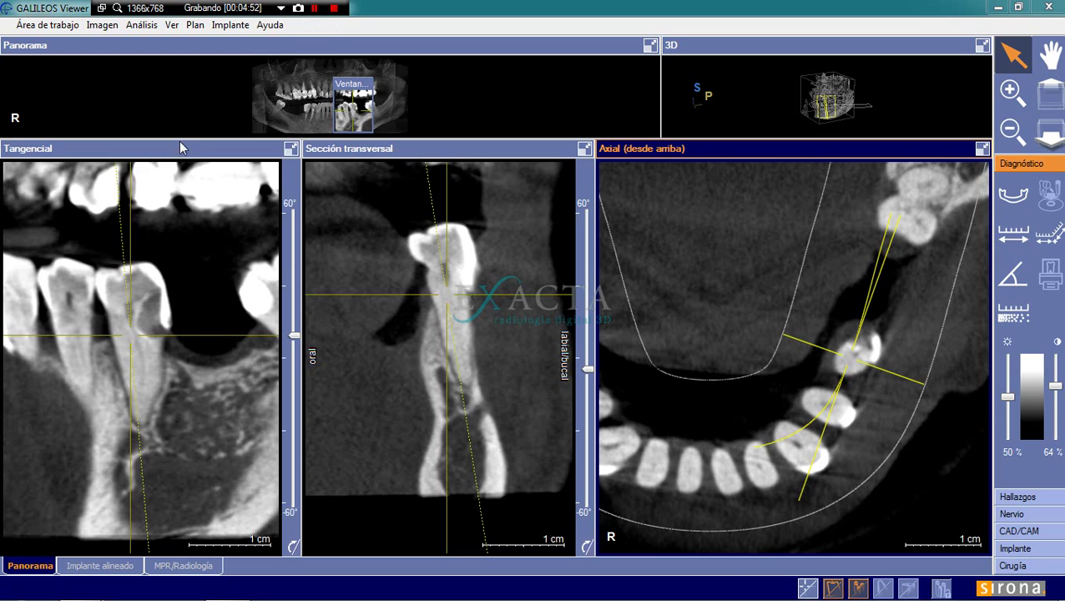
- Enlarge the panorama and 3D views and move the slice window over the toothless gap in front of the last lower molar
{"action": "left_click_drag", "start_coordinate": [188, 138], "coordinate": [234, 240]}
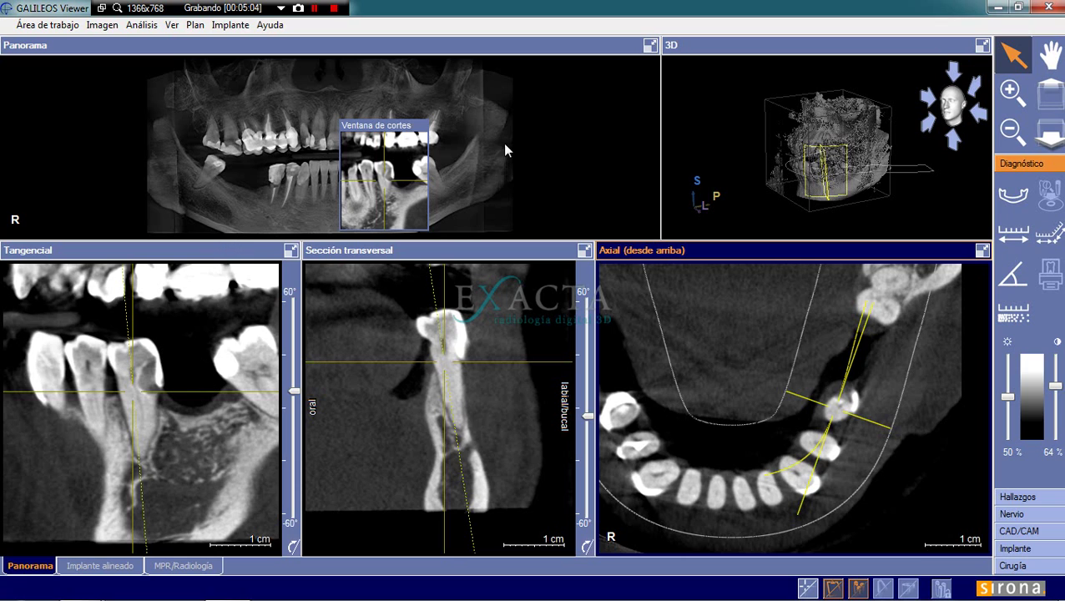
{"action": "left_click_drag", "start_coordinate": [389, 126], "coordinate": [407, 139]}
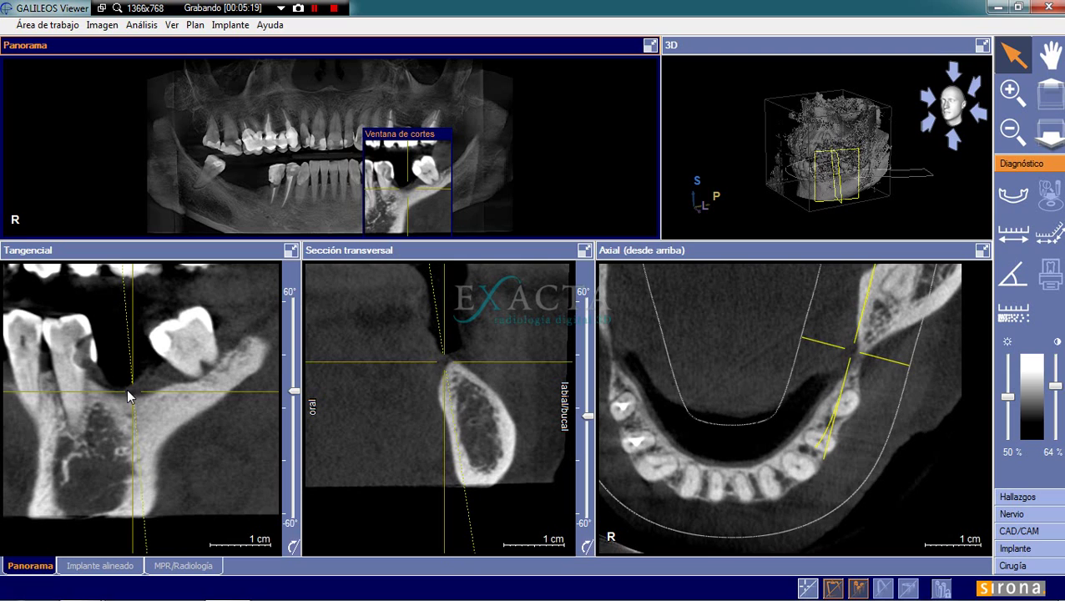
- Tilt the tangential and cross-sectional slices at the toothless gap to follow the inclination of the mandibular ridge
{"action": "left_click", "coordinate": [292, 392]}
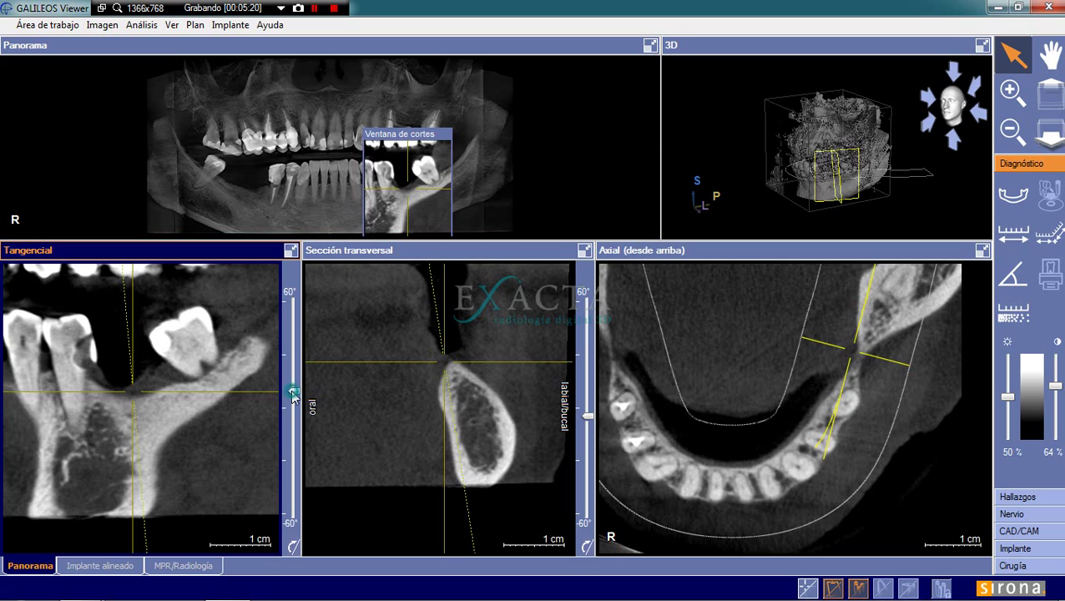
{"action": "left_click_drag", "start_coordinate": [292, 392], "coordinate": [294, 411]}
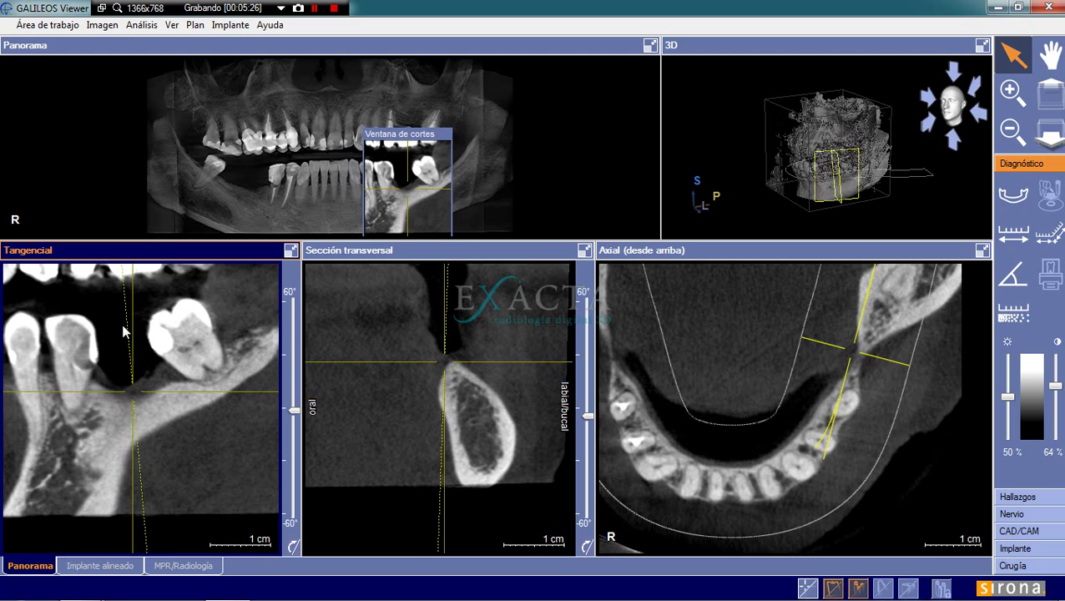
{"action": "left_click", "coordinate": [588, 417]}
{"action": "mouse_move", "coordinate": [588, 417]}
{"action": "left_mouse_down"}
{"action": "mouse_move", "coordinate": [585, 447]}
{"action": "mouse_move", "coordinate": [580, 429]}
{"action": "left_mouse_up"}
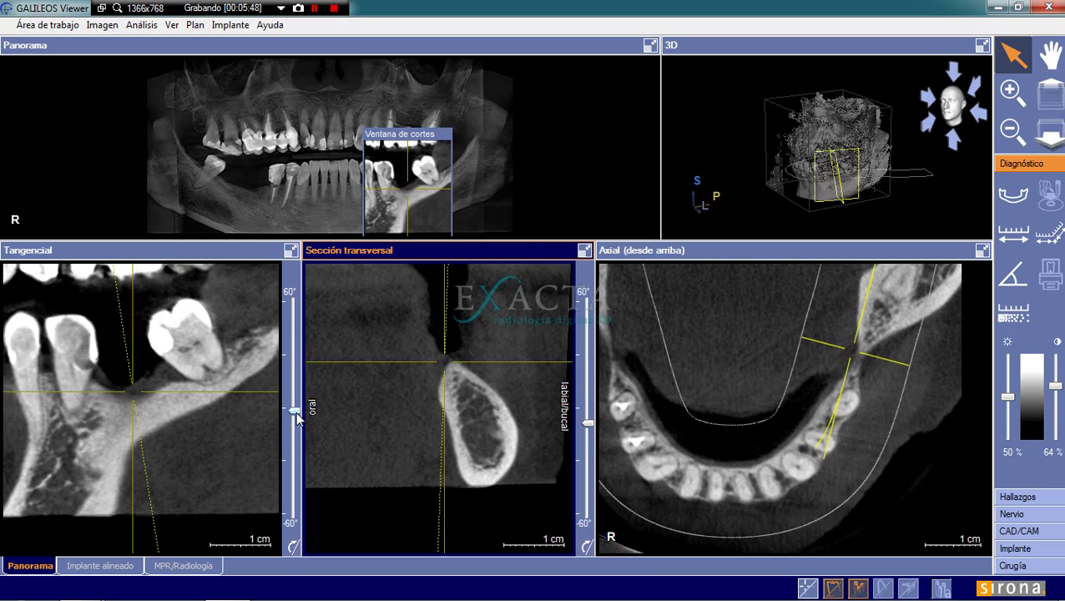
{"action": "left_click_drag", "start_coordinate": [296, 417], "coordinate": [300, 373]}
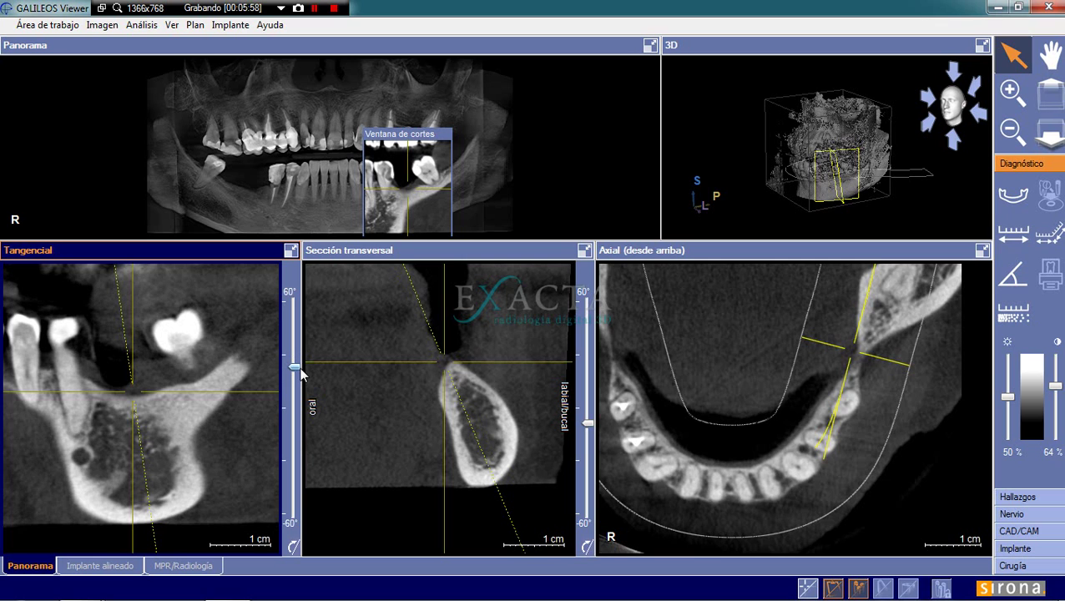
{"action": "mouse_move", "coordinate": [301, 372]}
{"action": "left_mouse_down"}
{"action": "mouse_move", "coordinate": [309, 386]}
{"action": "mouse_move", "coordinate": [313, 366]}
{"action": "left_mouse_up"}
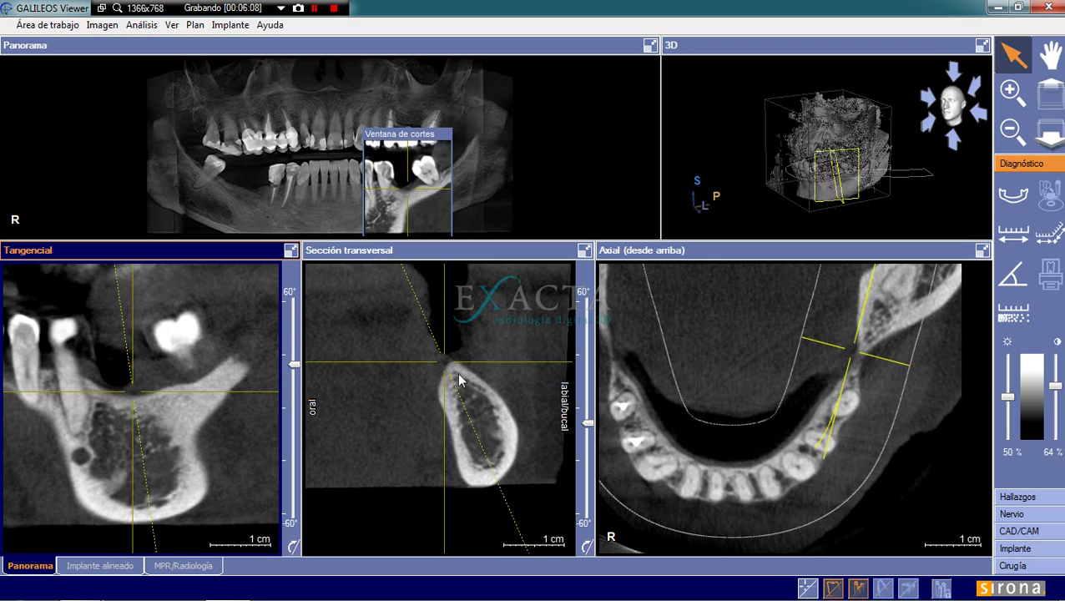
- Recentre the slices on the ridge in the axial view and show the opposing upper tooth in the cross-section
{"action": "left_click", "coordinate": [863, 359]}
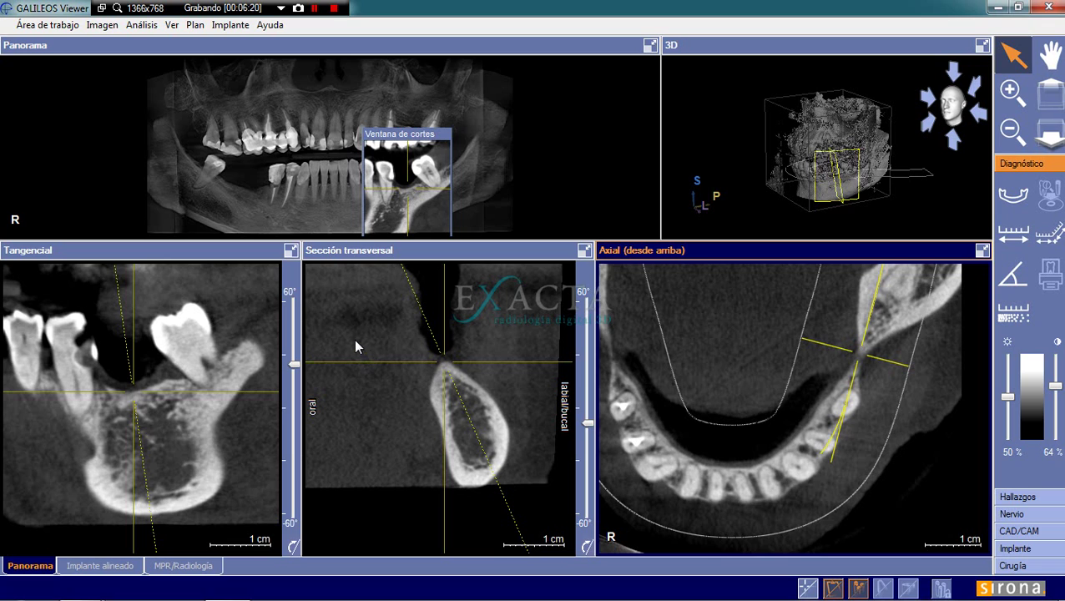
{"action": "left_click_drag", "start_coordinate": [354, 339], "coordinate": [374, 415]}
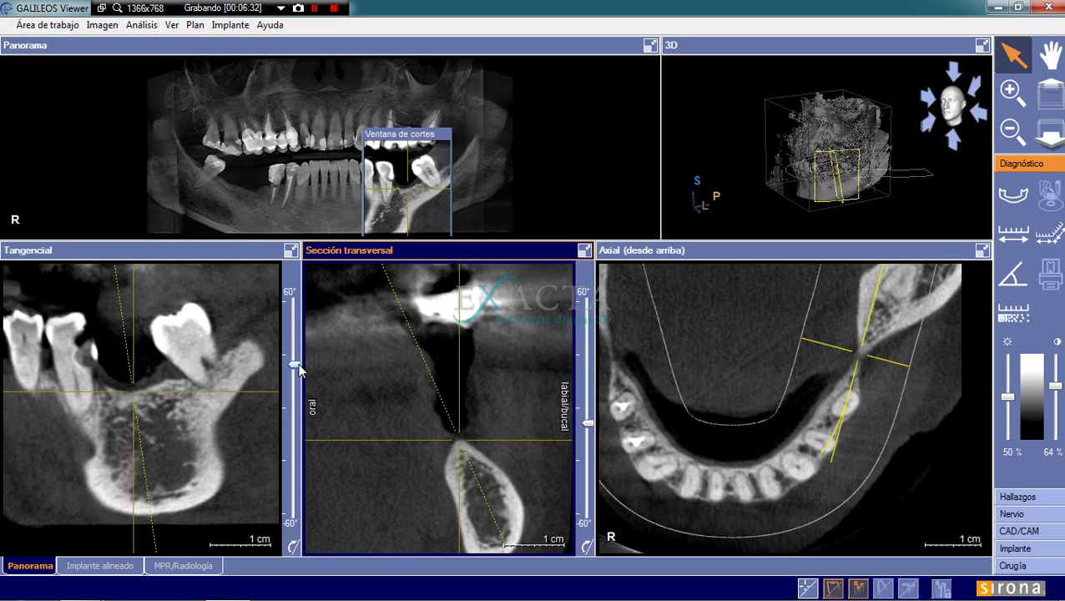
- Tilt the tangential slice back towards vertical and recentre the slices just below the ridge crest in the cross-section
{"action": "mouse_move", "coordinate": [298, 365]}
{"action": "left_click_drag", "start_coordinate": [298, 366], "coordinate": [298, 396]}
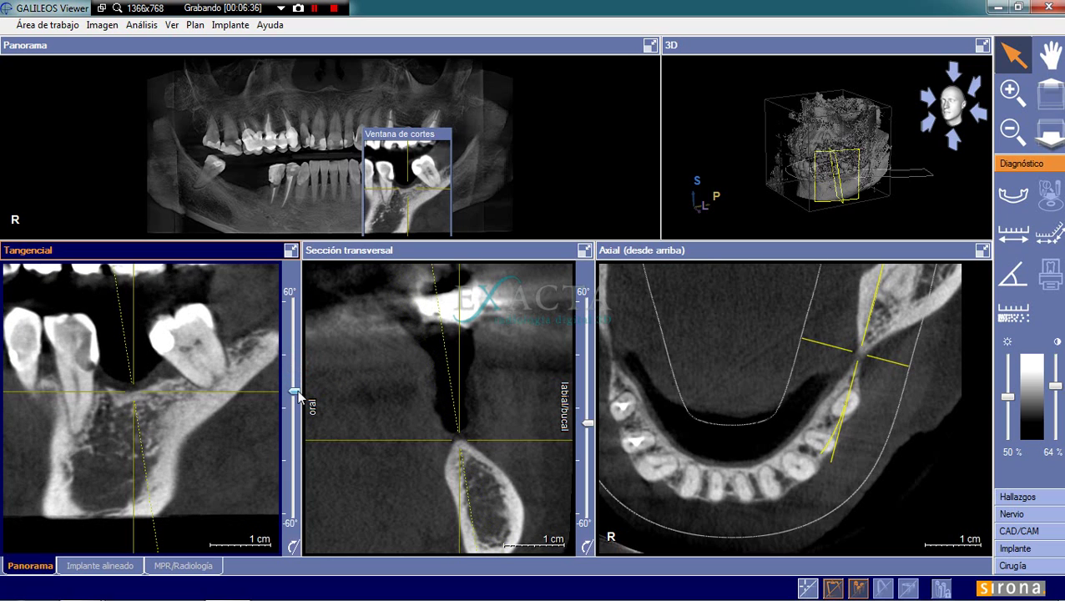
{"action": "left_click", "coordinate": [465, 455]}
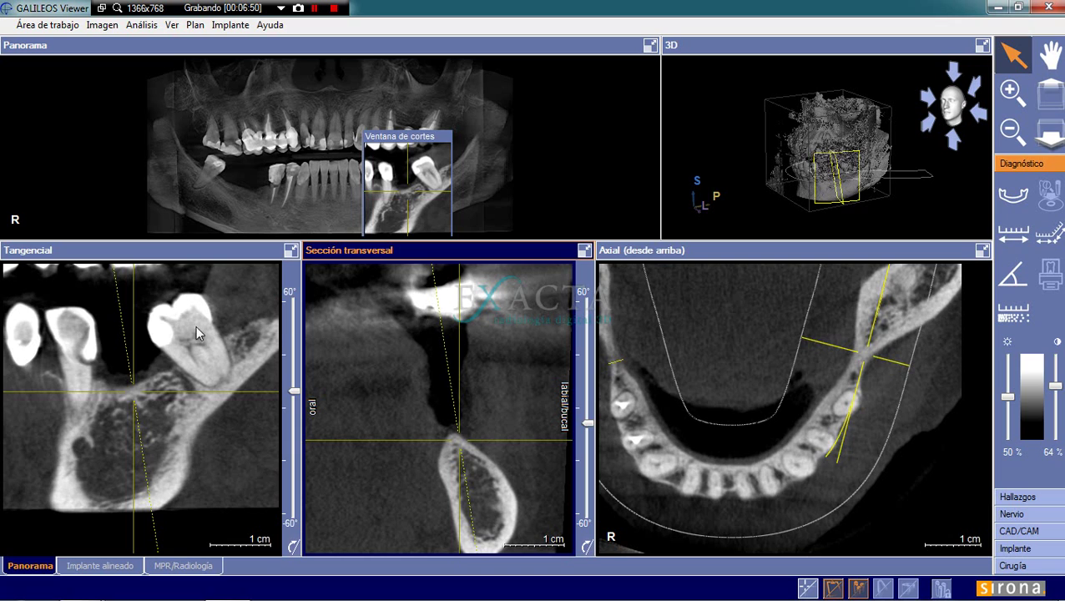
{"action": "left_click_drag", "start_coordinate": [195, 326], "coordinate": [193, 372]}
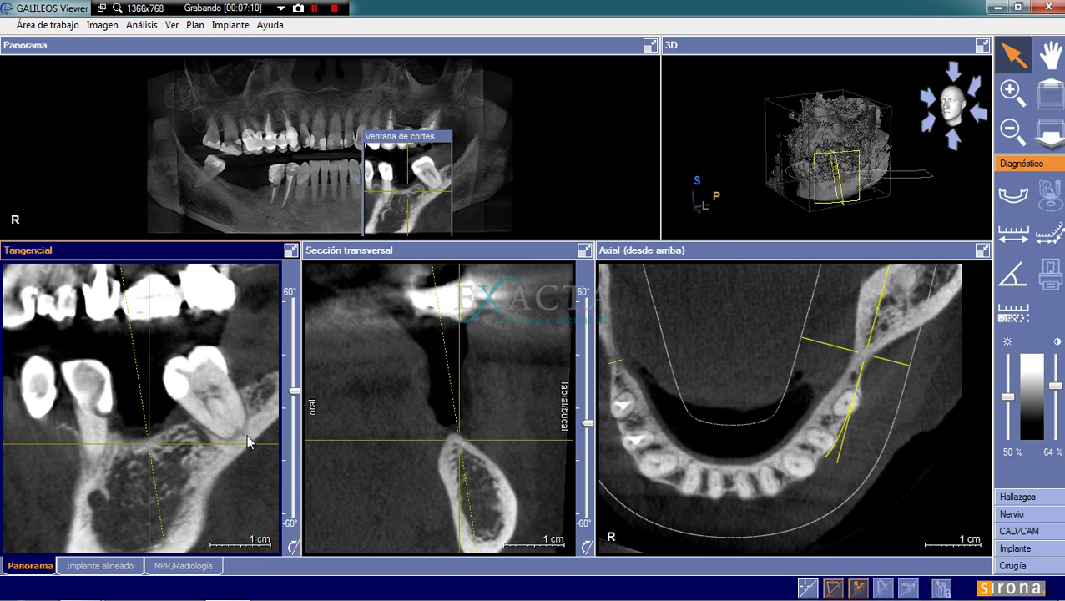
{"action": "left_click", "coordinate": [315, 8]}
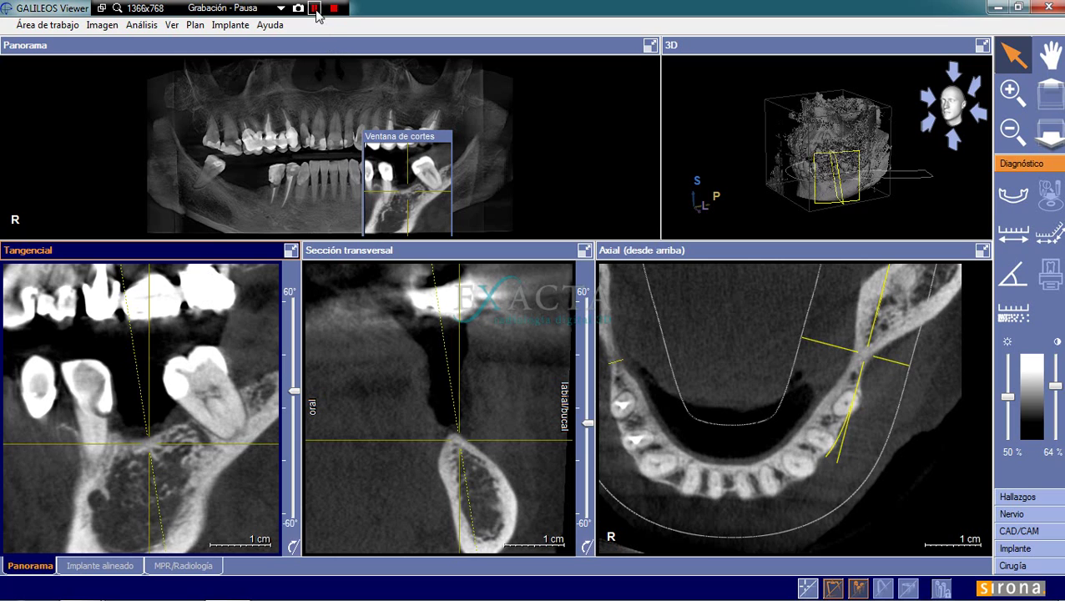